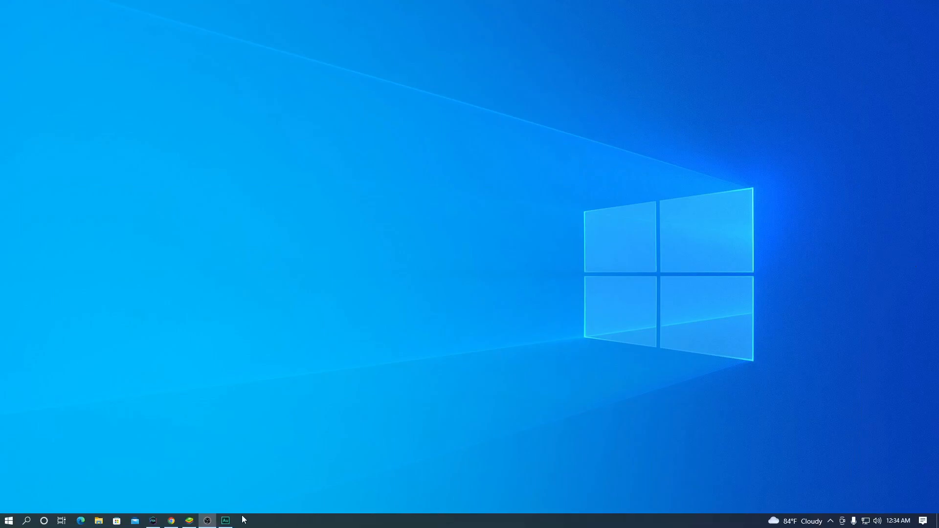
Bring up Chrome and open the 'The First Android 9 Emulator Globally-NoxPlayer' search result.
left_click(172, 521)
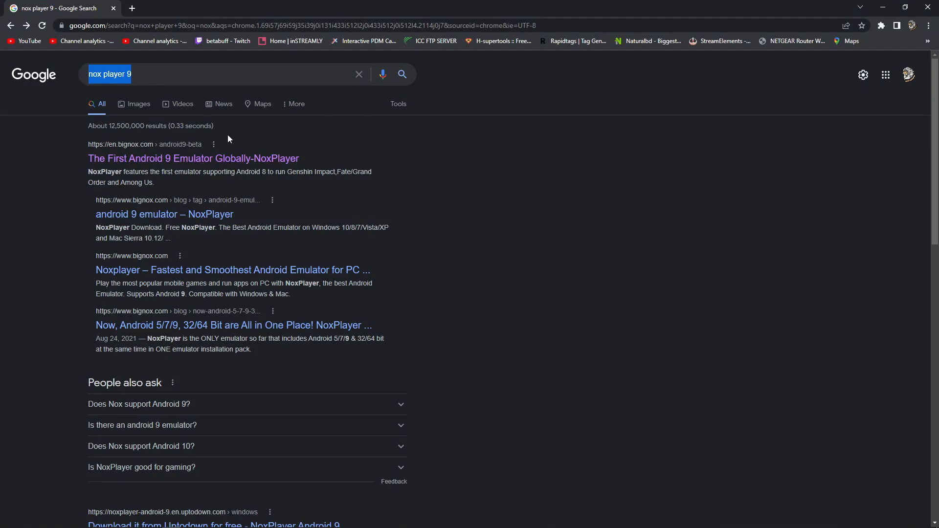
left_click(198, 158)
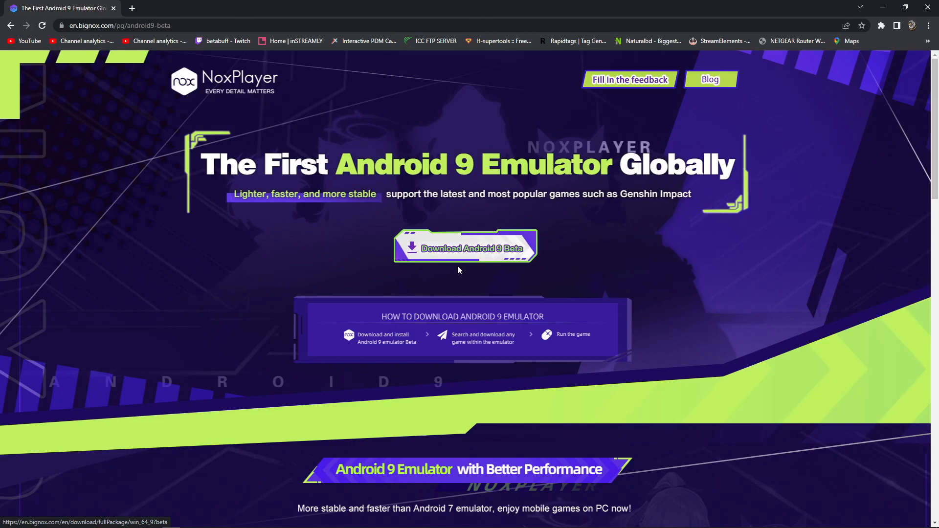
Minimize Chrome, launch NoxPlayer and search its browser for 'play store'.
left_click(927, 7)
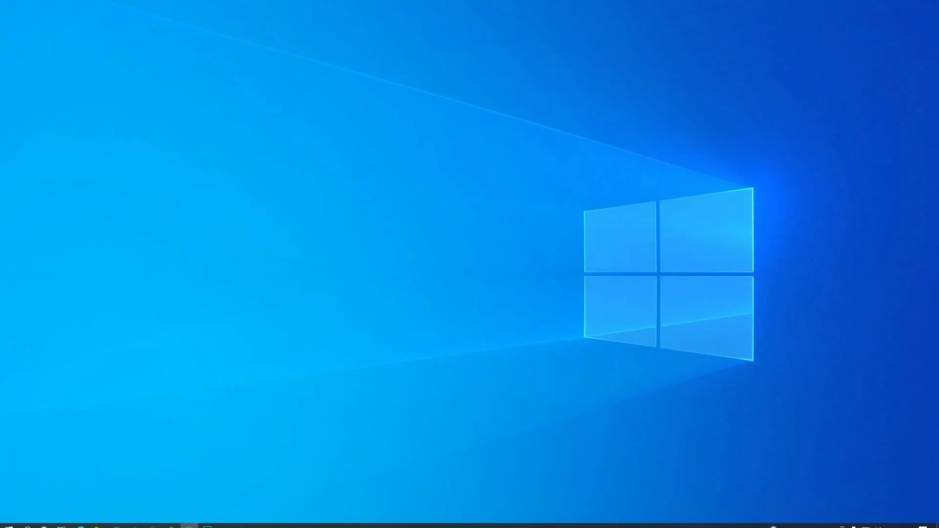
left_click(157, 524)
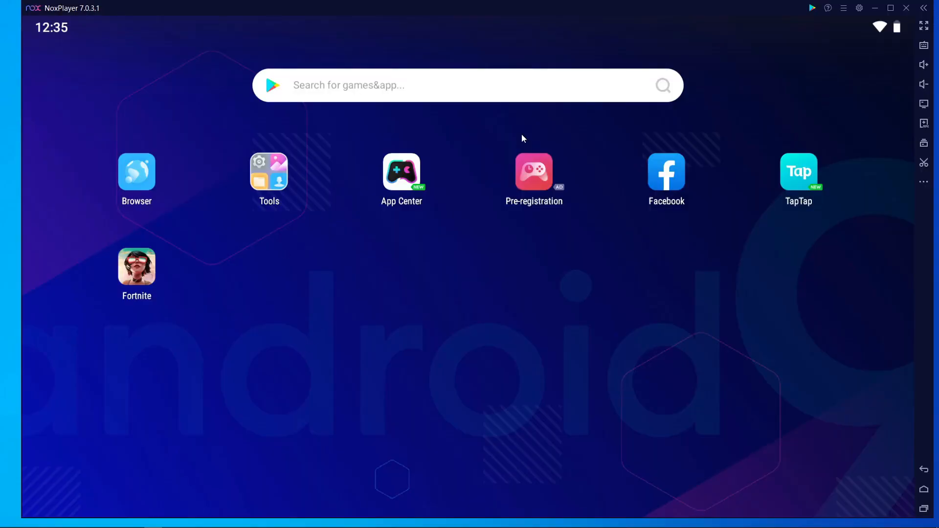
left_click(375, 90)
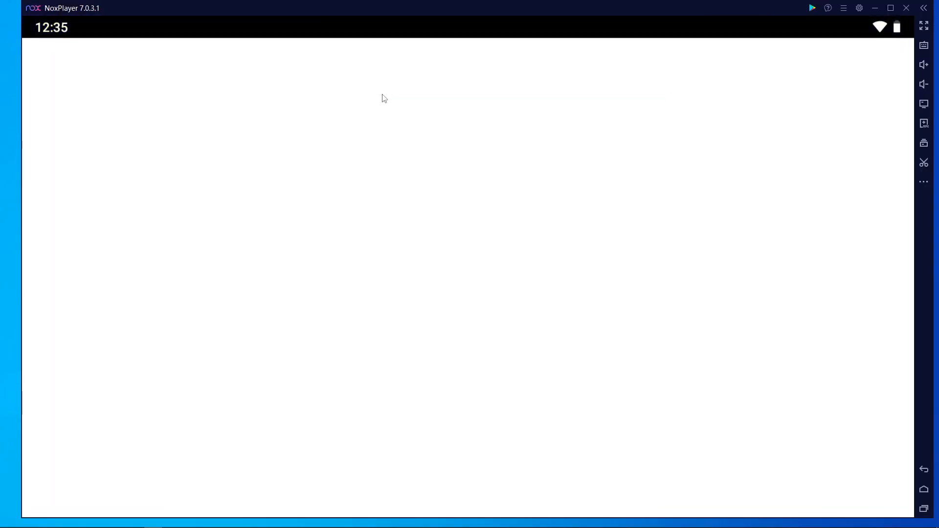
type("play")
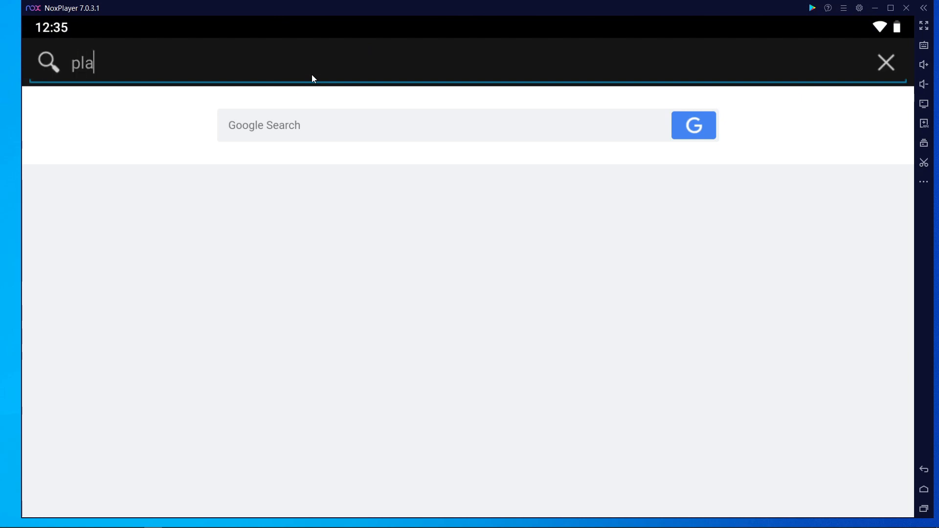
left_click(235, 106)
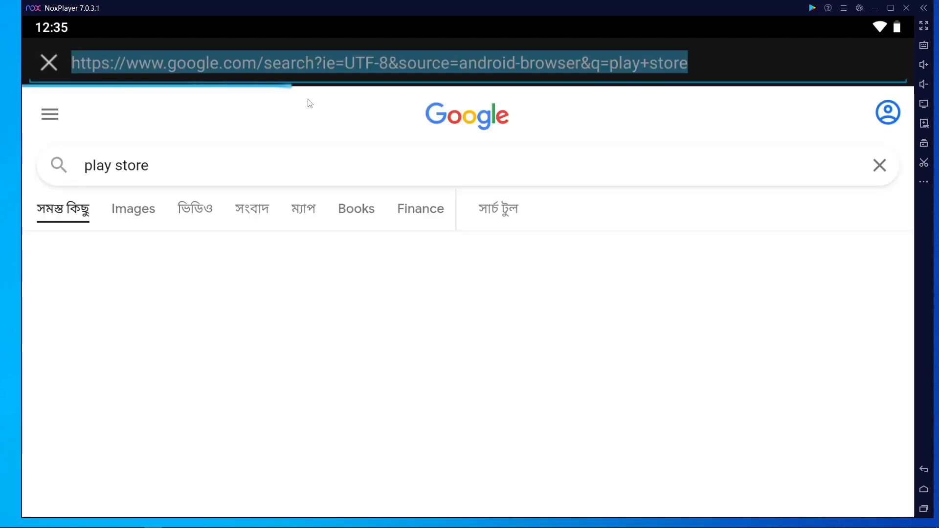
Launch the Play Store from the Google Play result and search it for 'hyper front' from history.
left_click(108, 290)
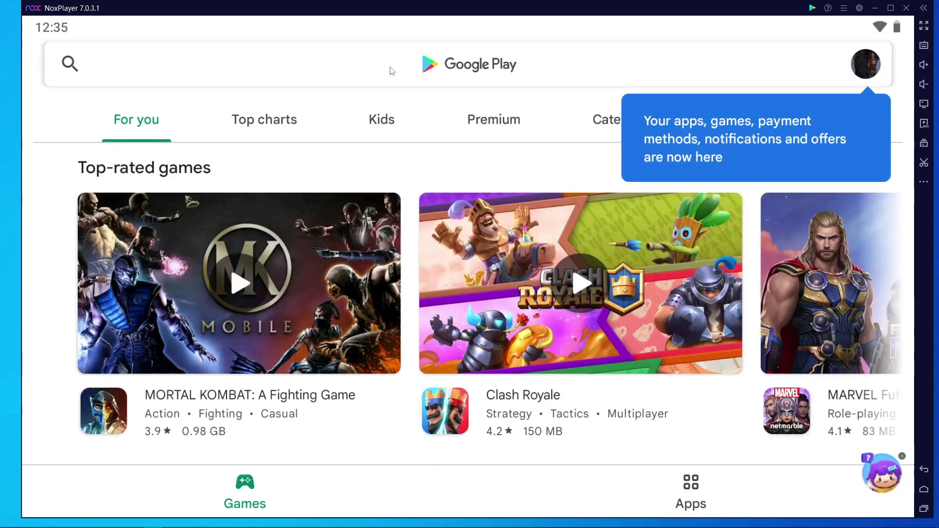
left_click(390, 71)
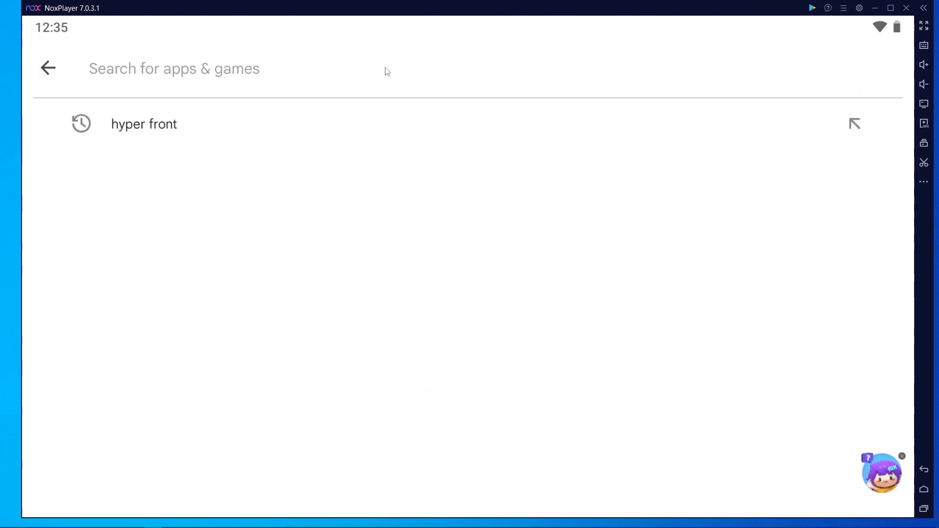
left_click(218, 129)
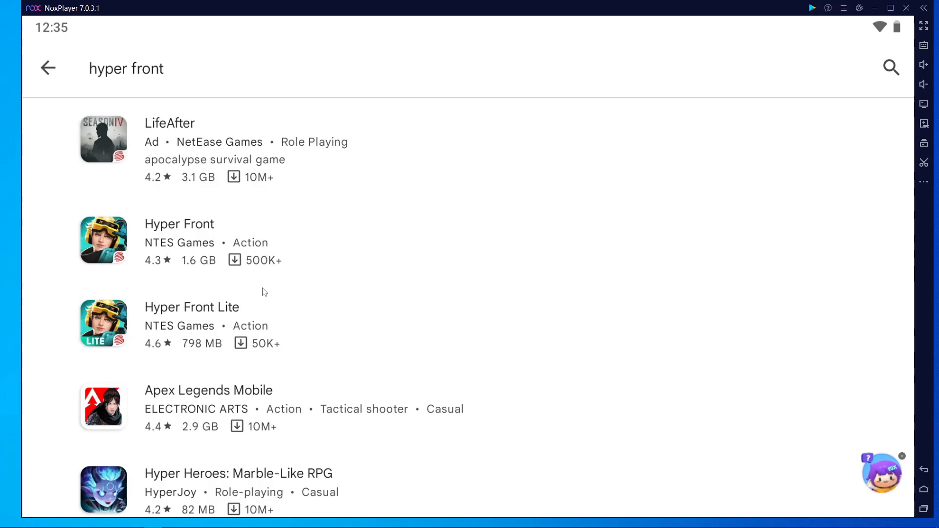
Open the Hyper Front (NTES Games) result to reach its 1.6 GB game page.
left_click(309, 257)
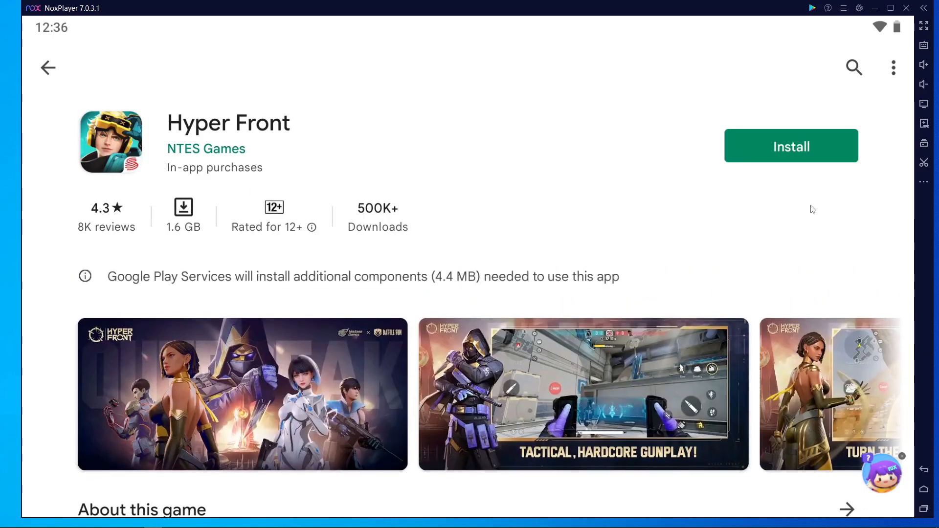